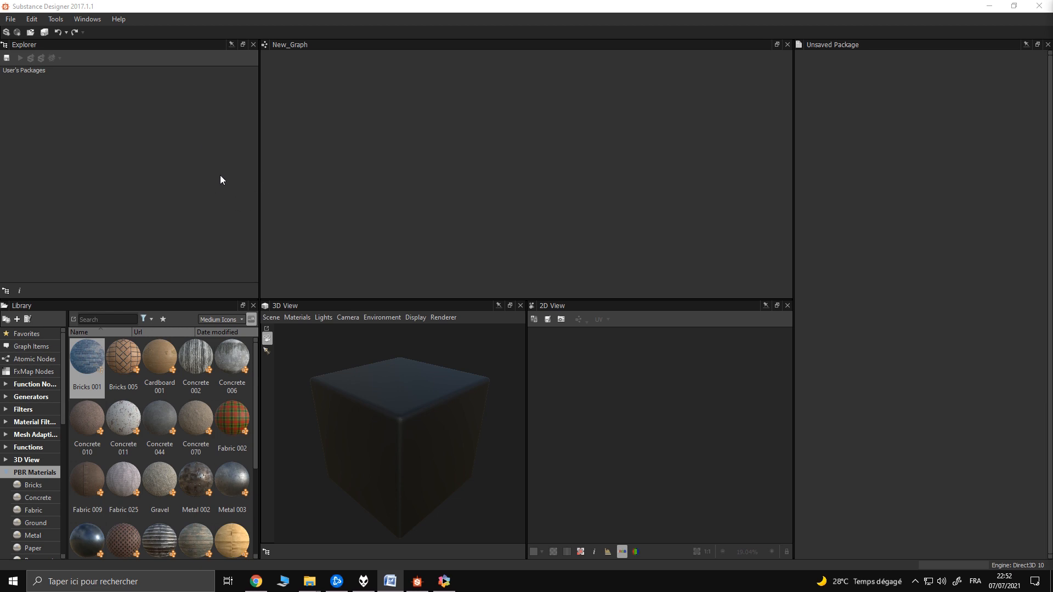
pyautogui.click(10, 21)
pyautogui.click(22, 30)
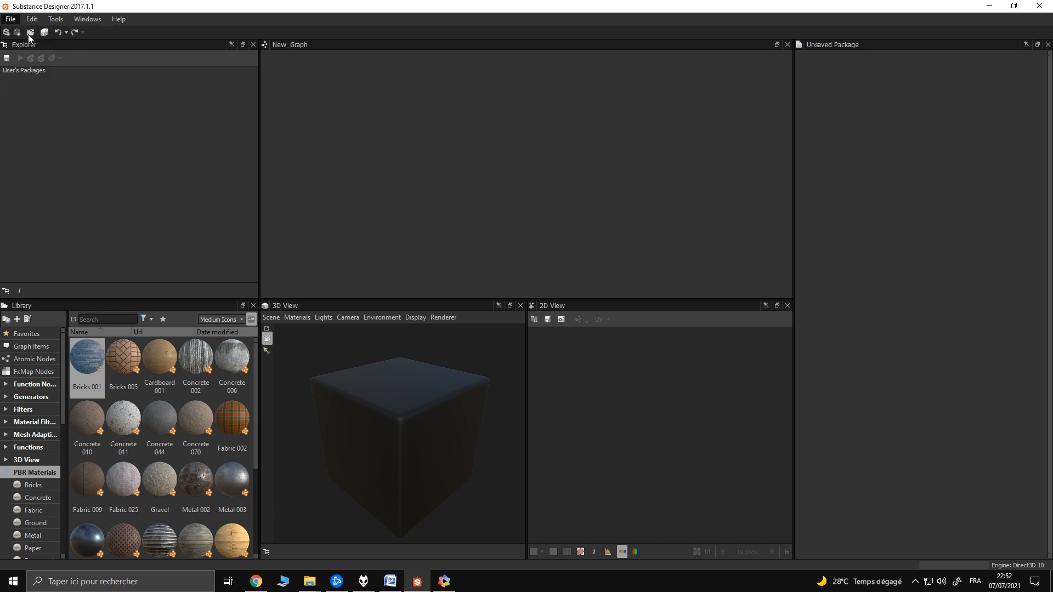
pyautogui.click(718, 190)
pyautogui.click(7, 32)
pyautogui.click(727, 190)
# - Create a new substance graph from the Physically Based (Specular/Glossiness) template at 2048 px by 2048 px and 16 bits per channel
pyautogui.hotkey('ctrl', 'n')
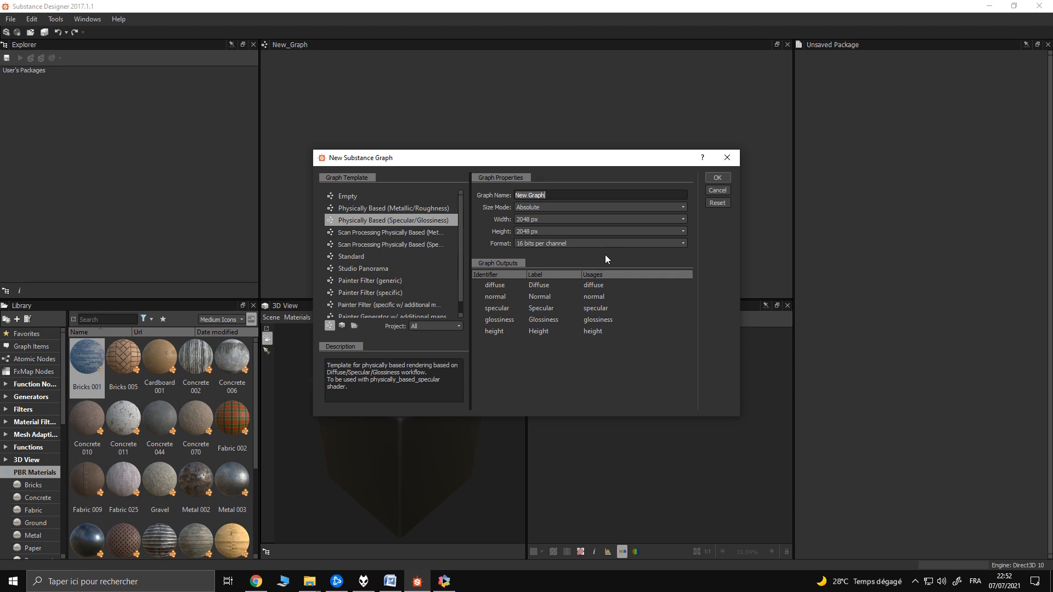
pyautogui.click(381, 210)
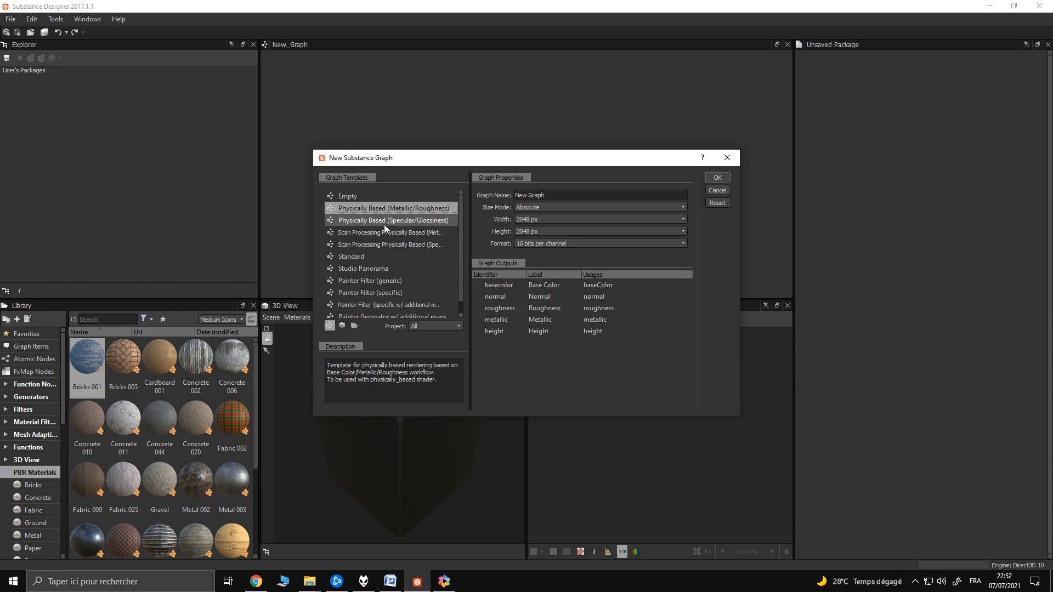
pyautogui.click(384, 224)
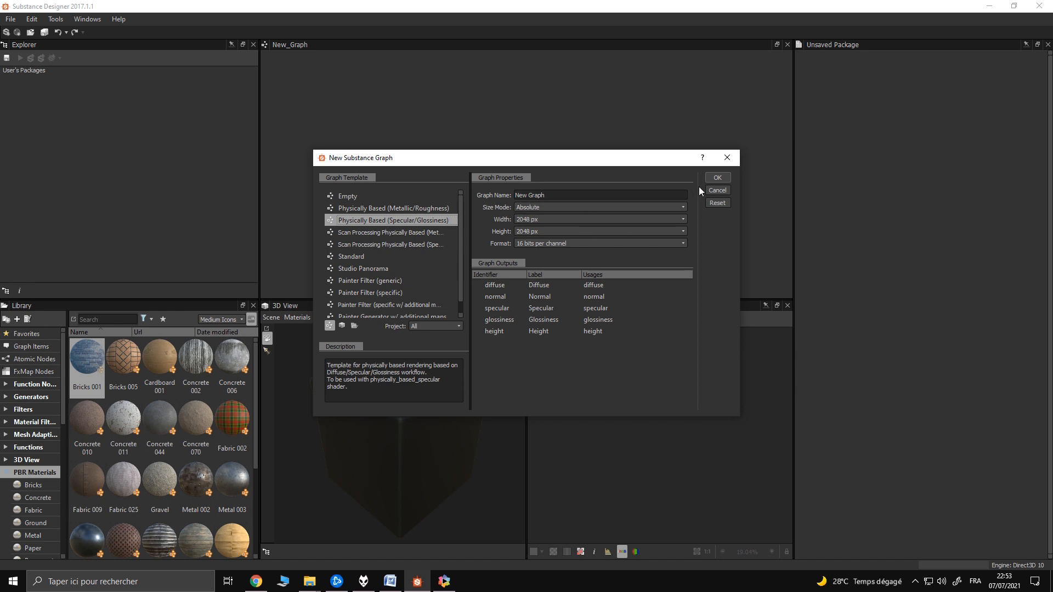
pyautogui.click(715, 180)
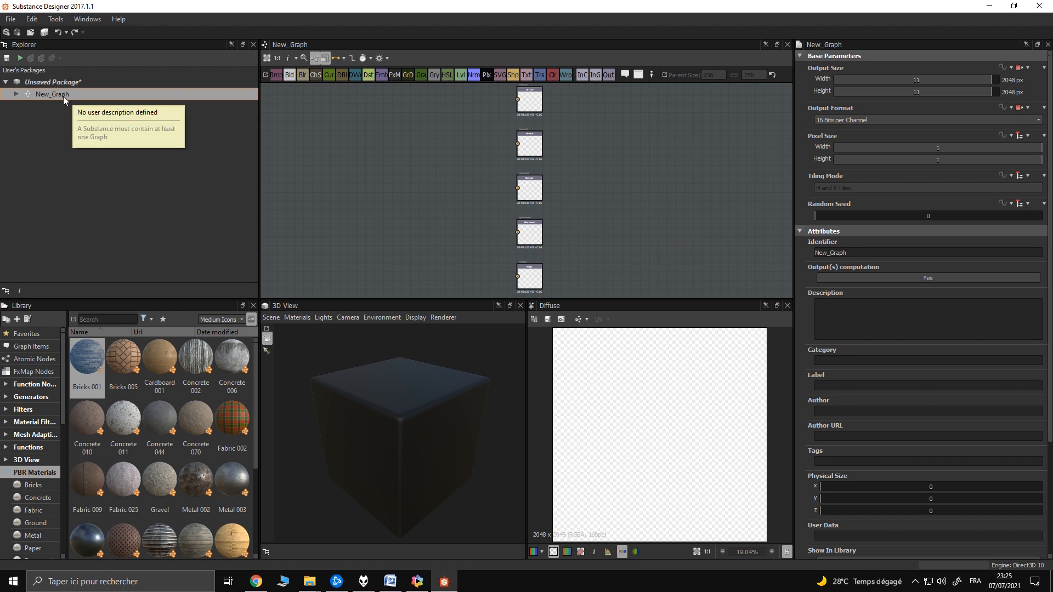
# - Rename the new graph in the package as 1
pyautogui.rightClick(64, 96)
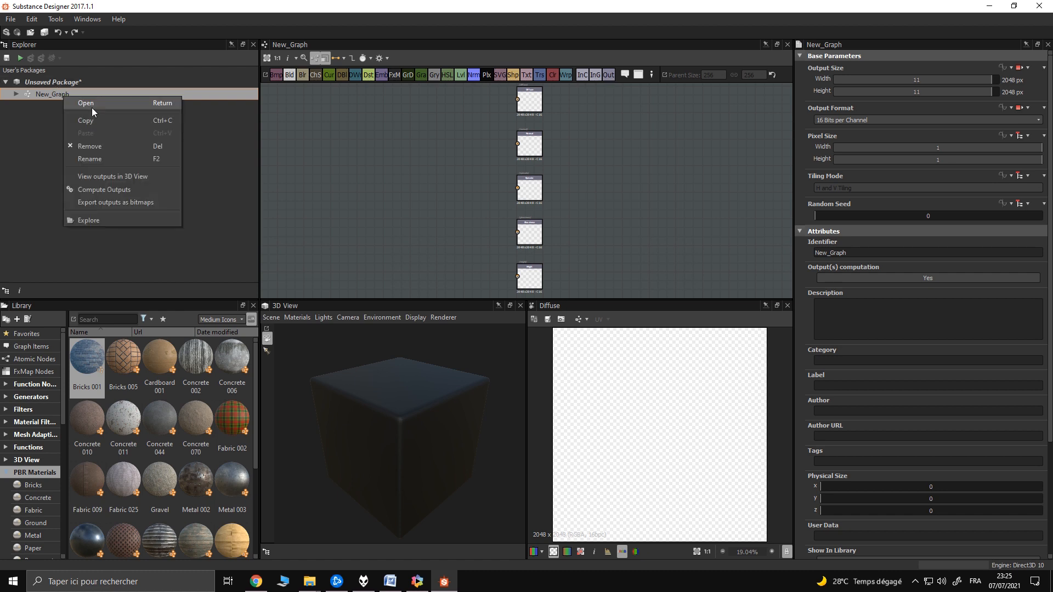
pyautogui.click(98, 159)
pyautogui.write('1')
pyautogui.press('Return')
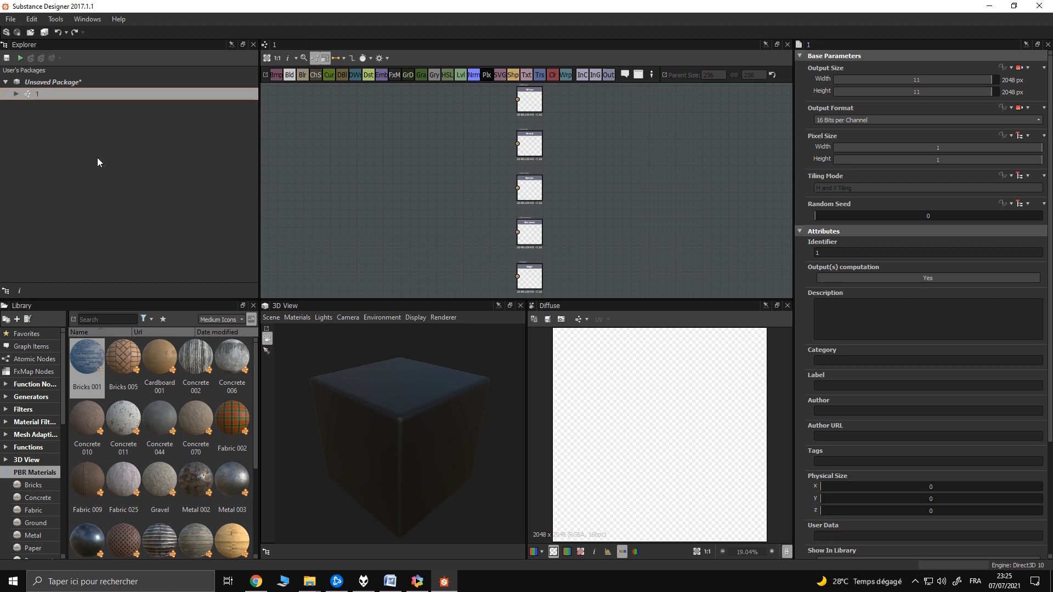
# - Add a second substance graph to the unsaved package using the Physically Based (Specular/Glossiness) template
pyautogui.rightClick(67, 81)
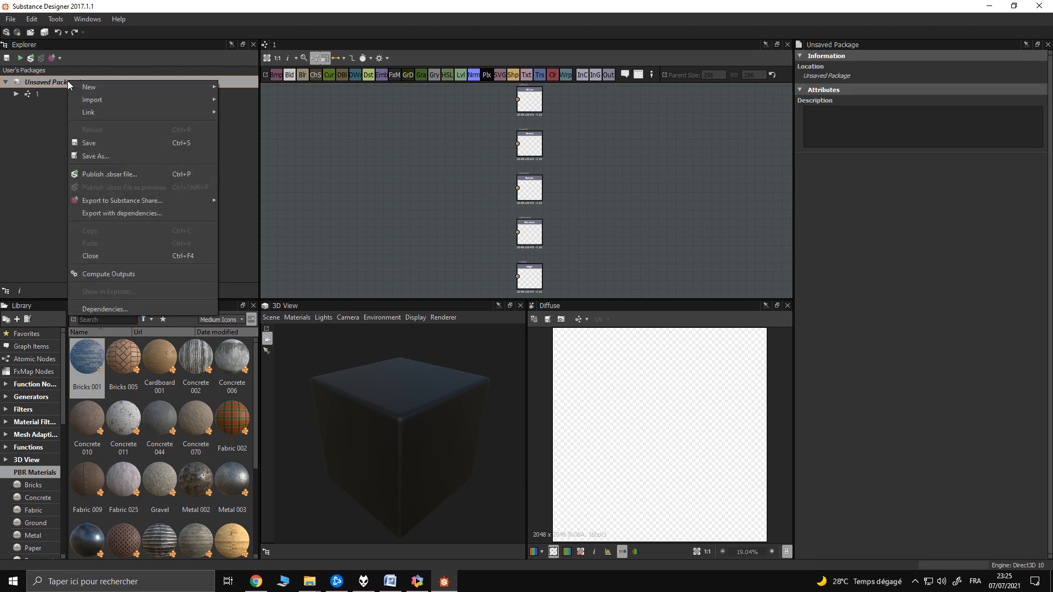
pyautogui.moveTo(83, 87)
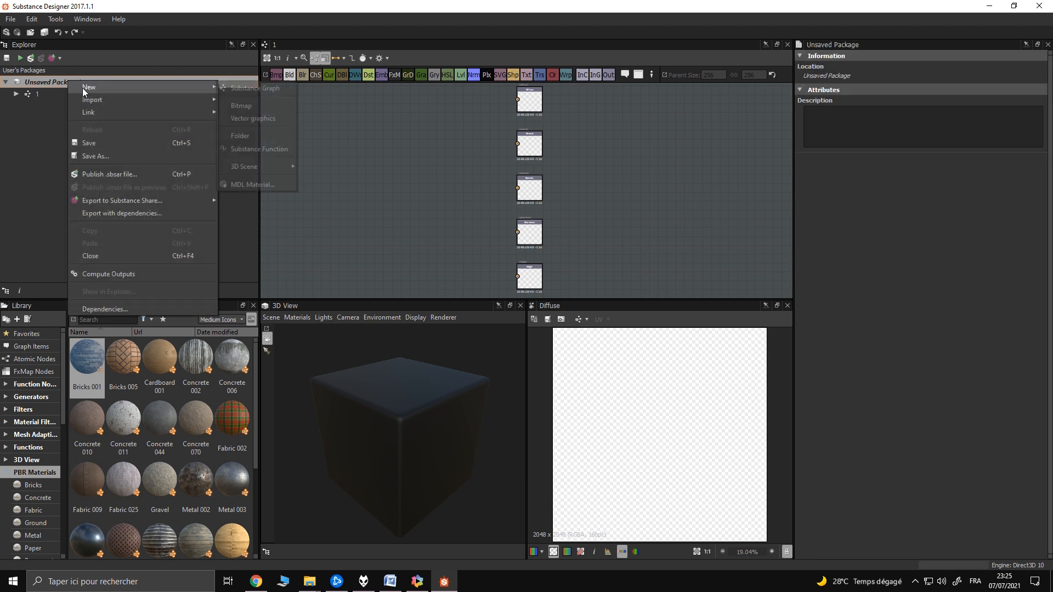
pyautogui.click(247, 88)
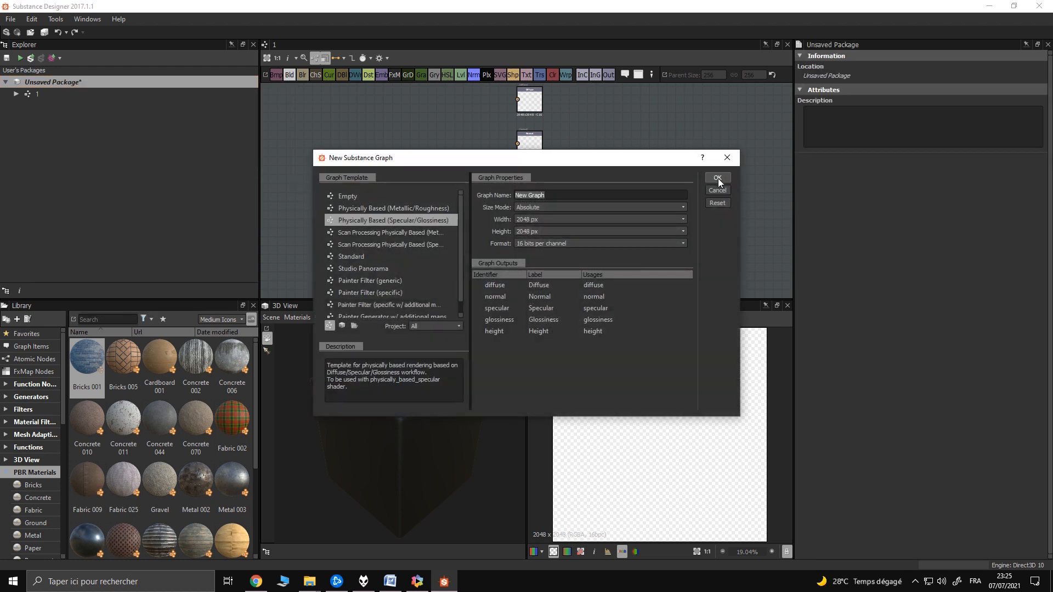
pyautogui.click(717, 179)
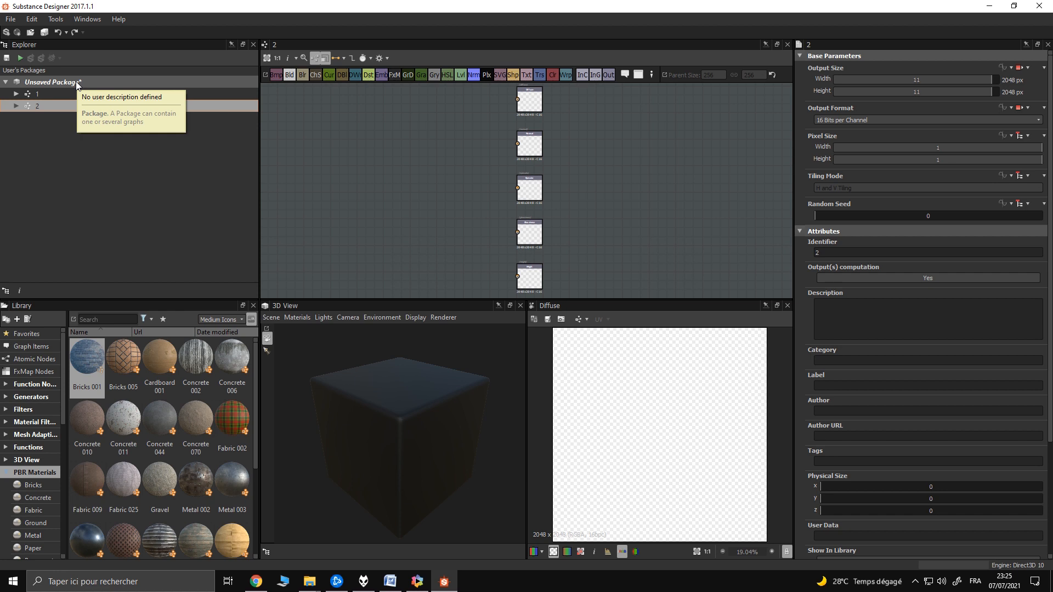
pyautogui.rightClick(77, 83)
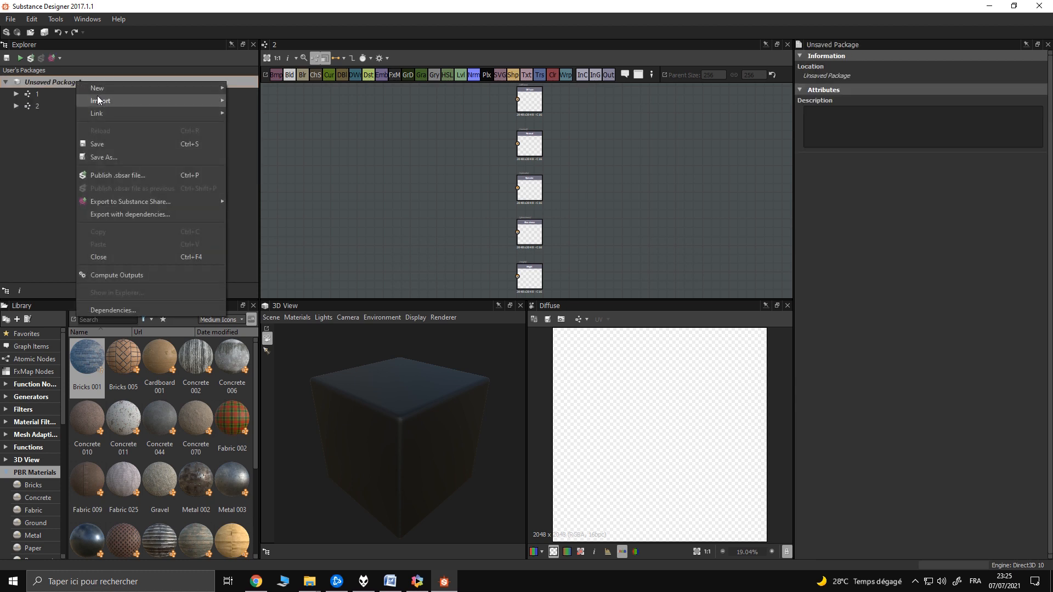
pyautogui.moveTo(98, 89)
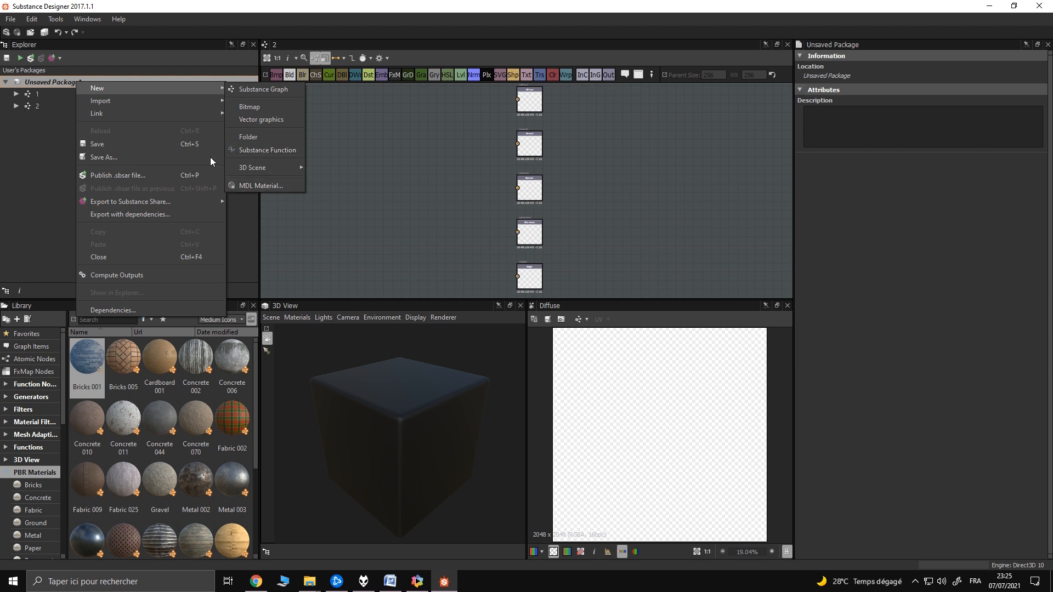
pyautogui.click(44, 140)
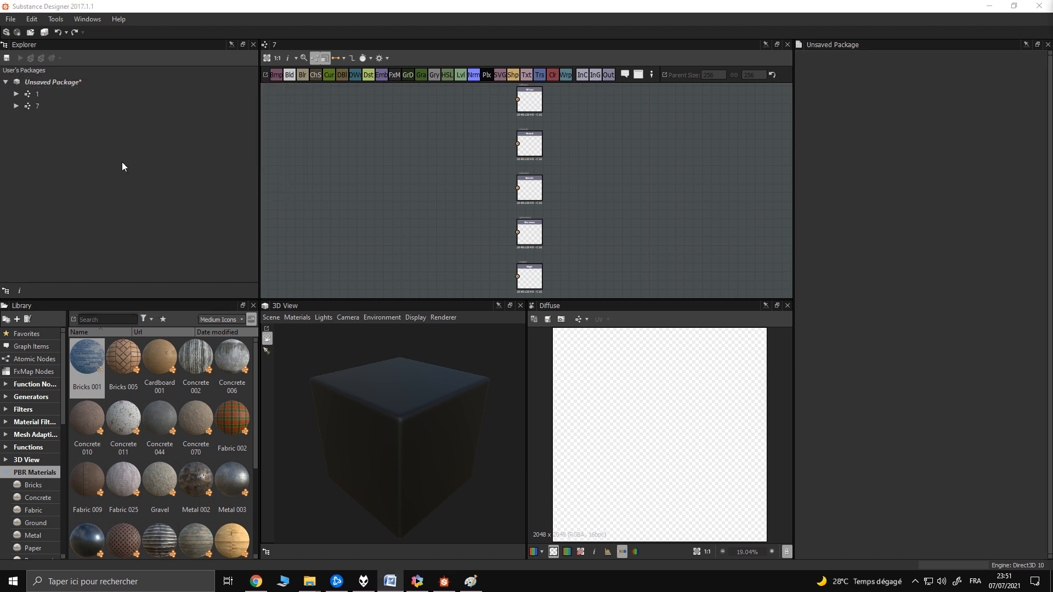
# - Create a new package and import the bitmap file image 01 into it as a resource
pyautogui.rightClick(46, 142)
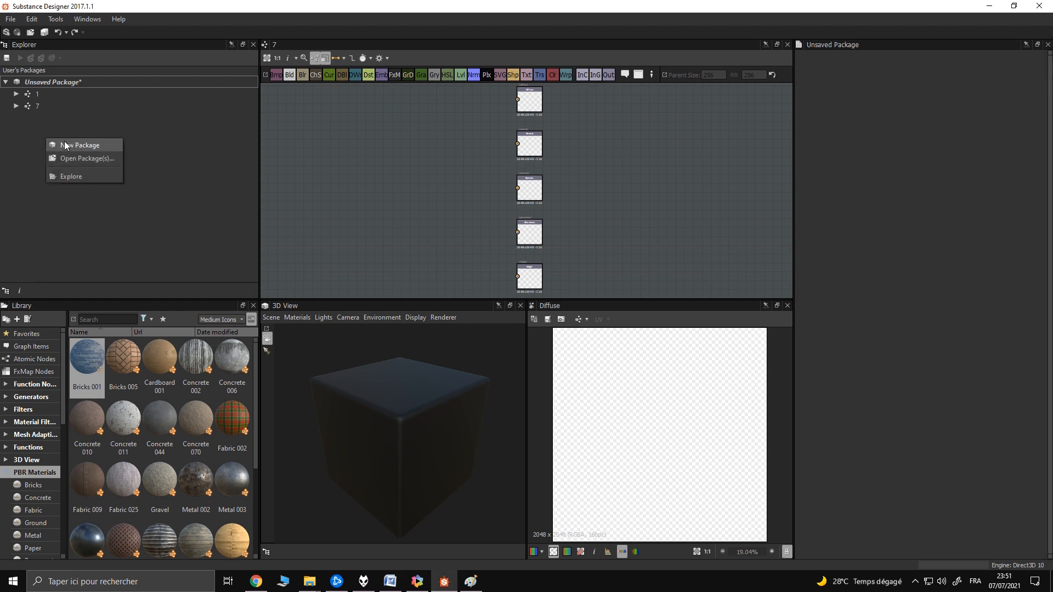
pyautogui.click(69, 146)
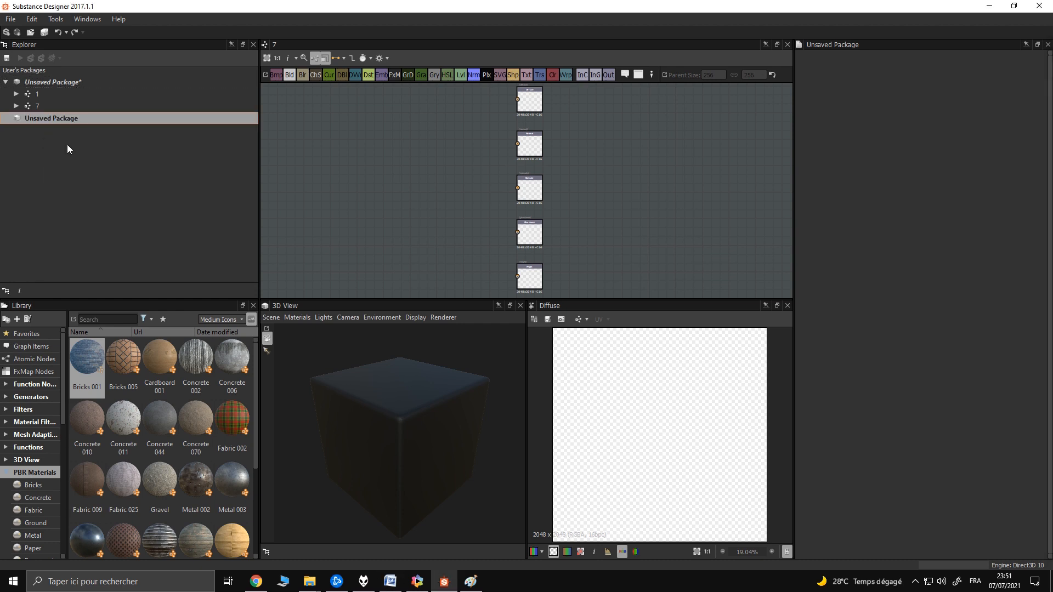
pyautogui.rightClick(83, 117)
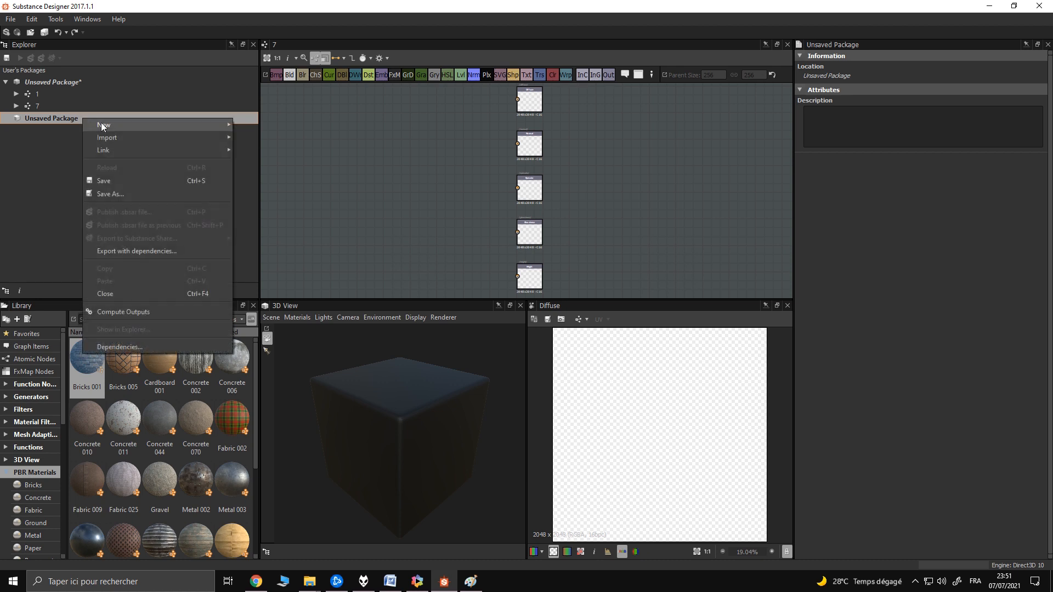
pyautogui.moveTo(101, 123)
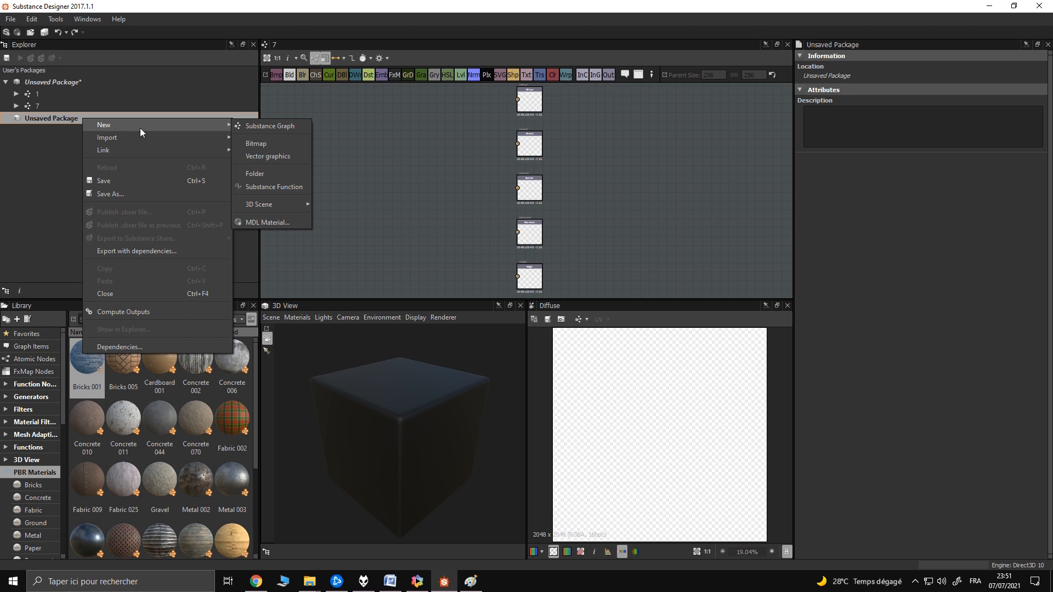
pyautogui.moveTo(127, 136)
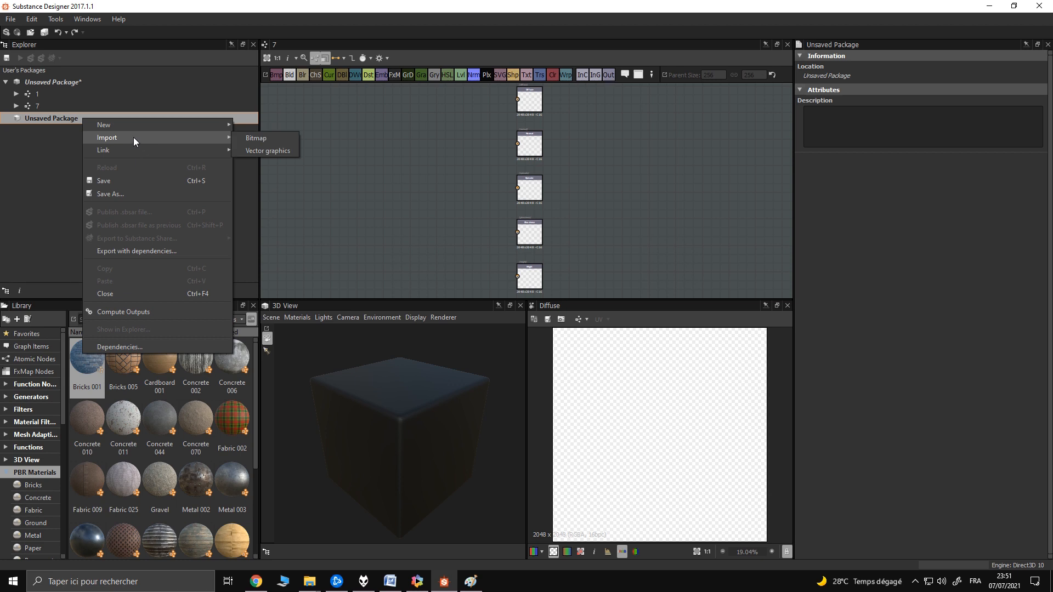
pyautogui.click(251, 141)
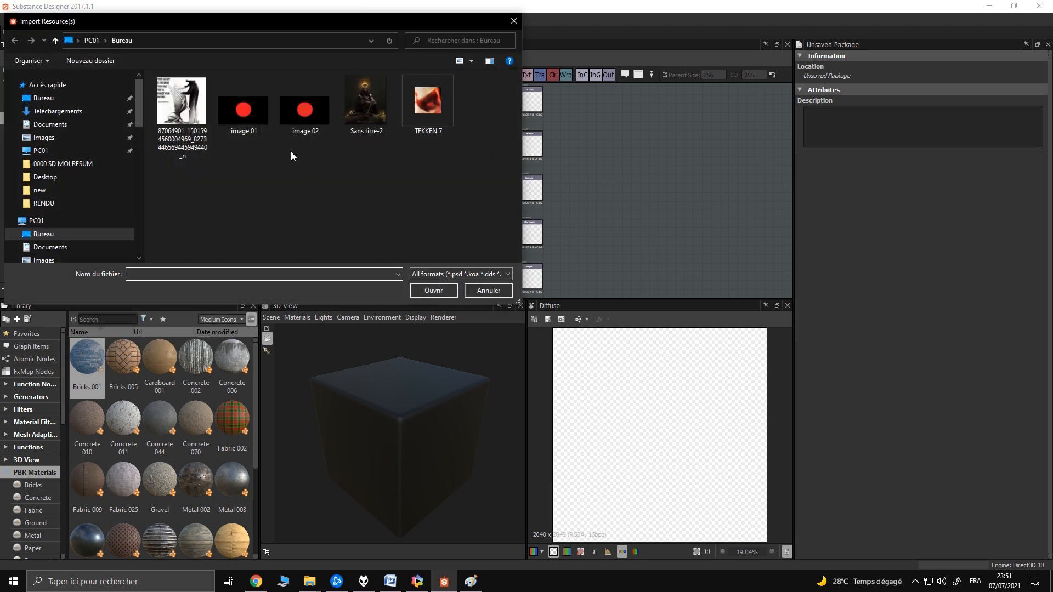
pyautogui.doubleClick(243, 115)
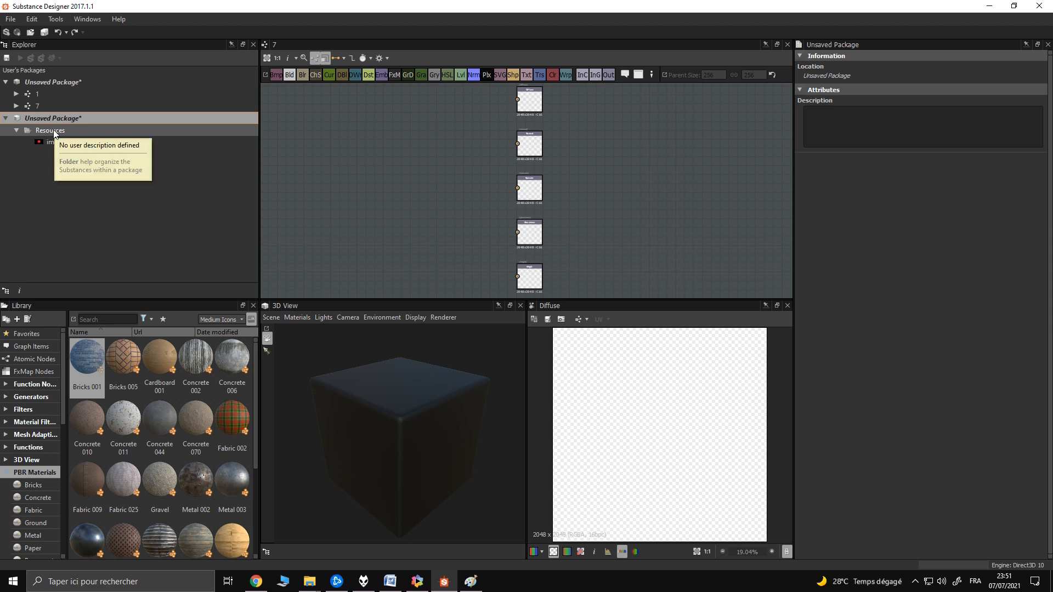
# - Link the bitmap file image 02 to the second package and inspect the properties of both image resources
pyautogui.rightClick(84, 120)
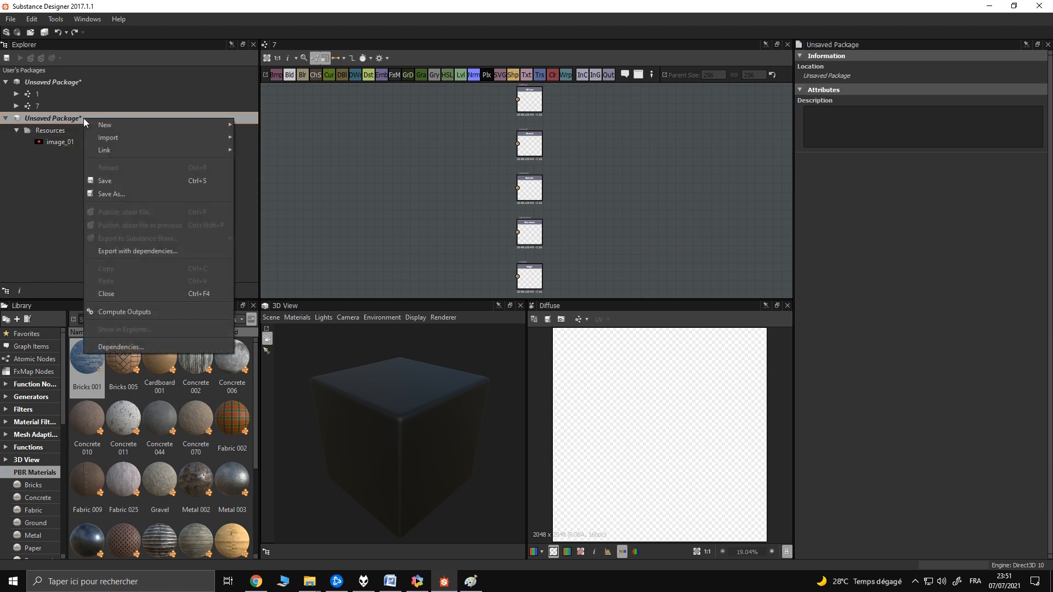
pyautogui.moveTo(113, 152)
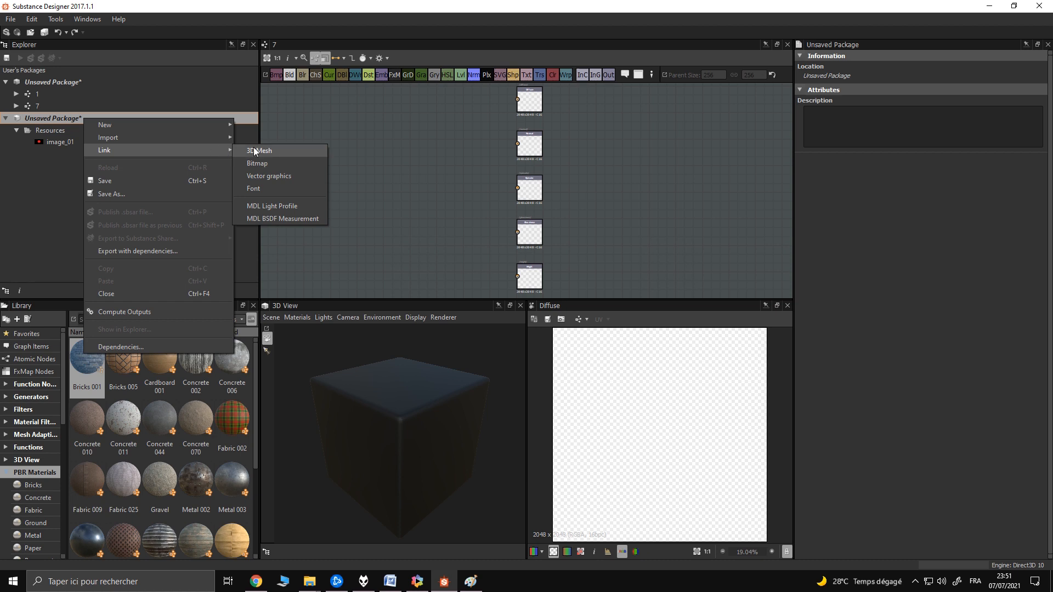
pyautogui.click(261, 165)
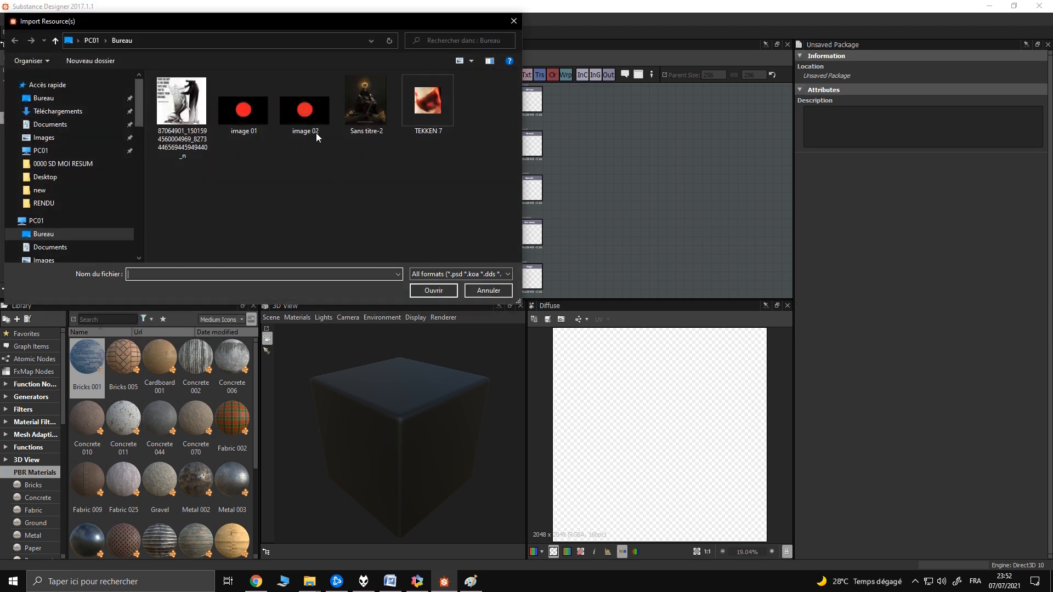
pyautogui.doubleClick(313, 117)
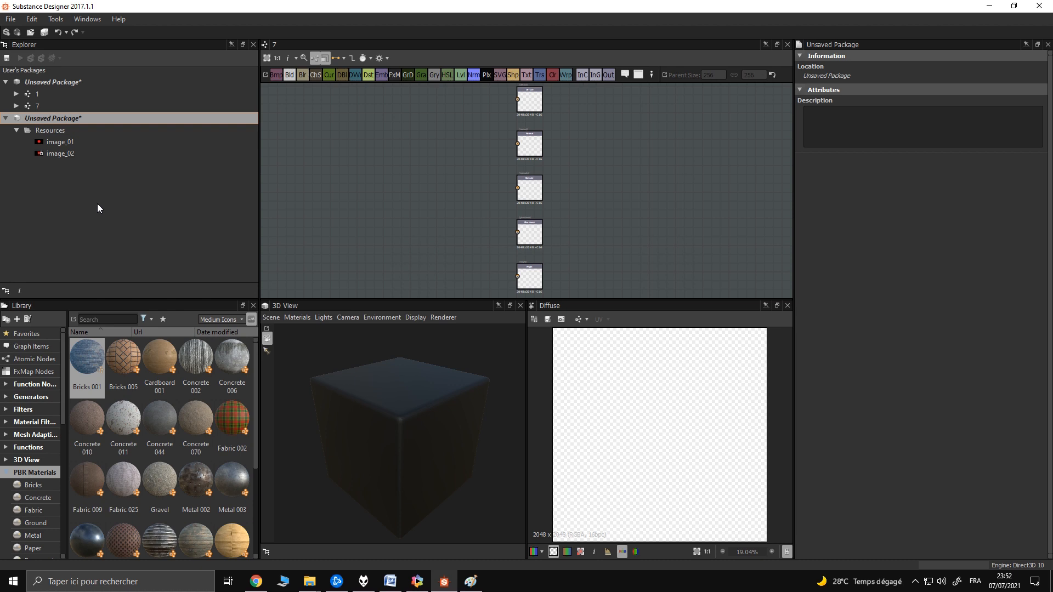
pyautogui.click(64, 158)
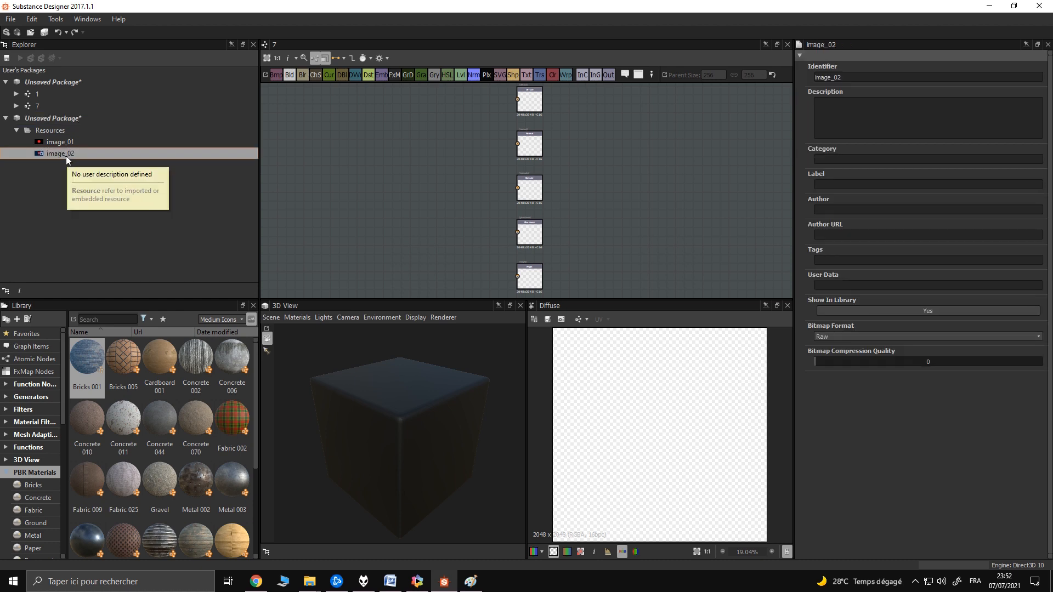
pyautogui.click(68, 144)
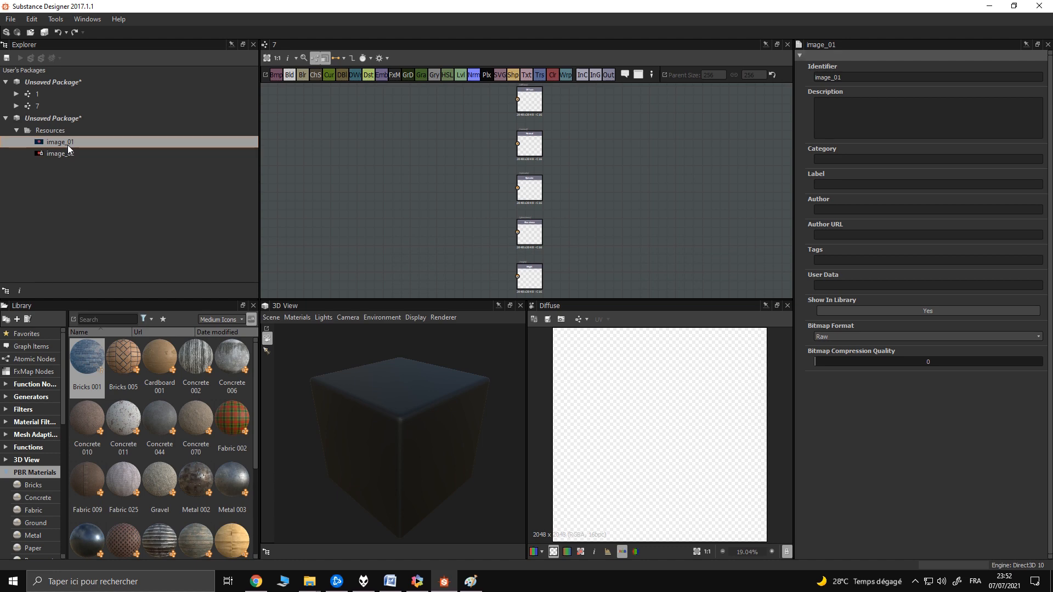
# - Switch to Paint, scribble over the red circle of image 02 with the thickest lime pencil line, and save the image
pyautogui.click(471, 581)
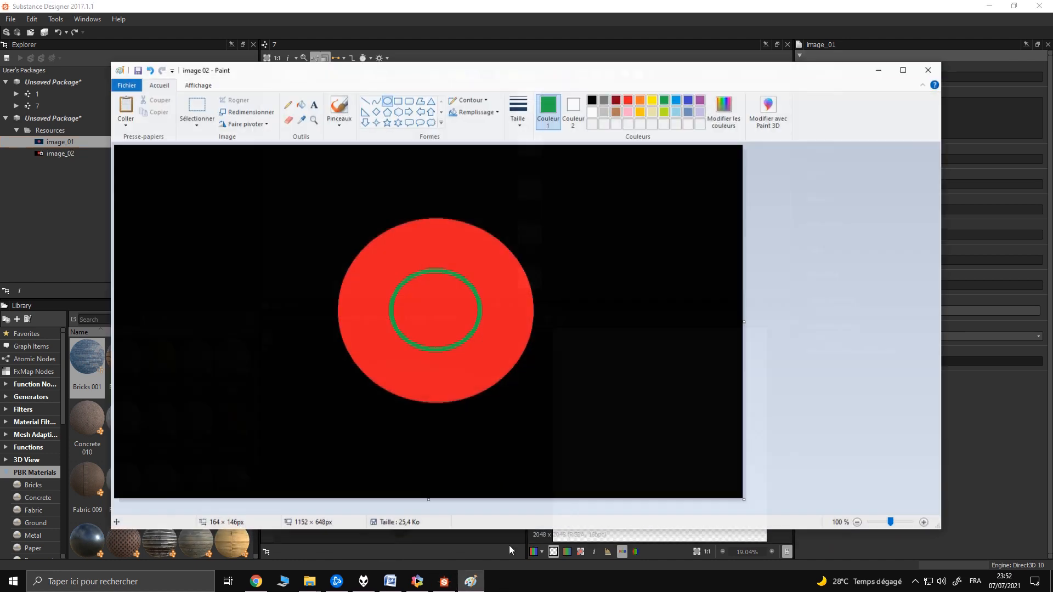
pyautogui.click(286, 102)
pyautogui.click(517, 109)
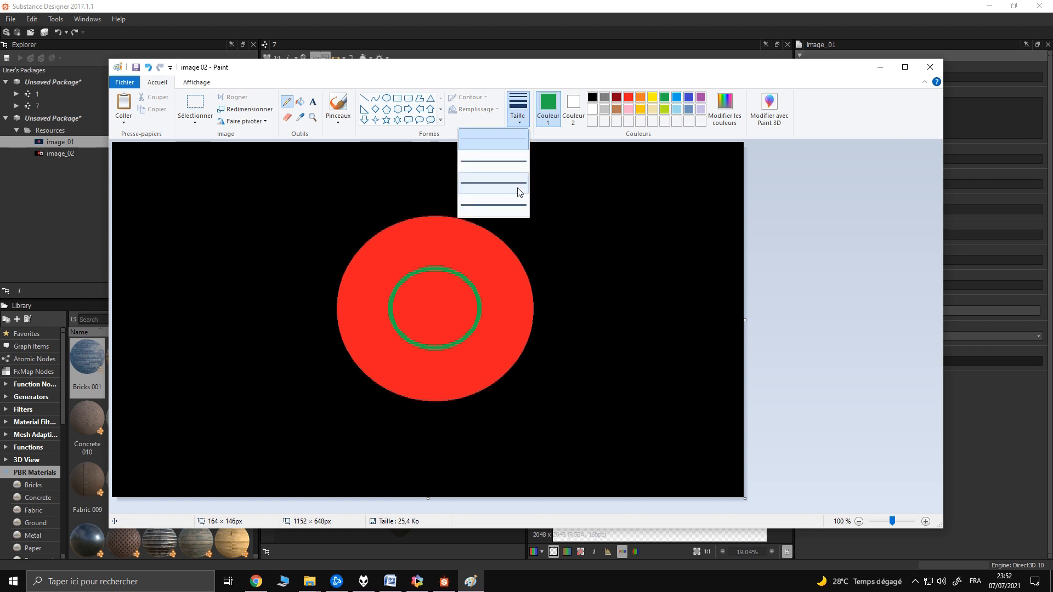
pyautogui.click(518, 207)
pyautogui.click(628, 97)
pyautogui.click(664, 109)
pyautogui.moveTo(356, 265)
pyautogui.mouseDown()
pyautogui.moveTo(467, 344)
pyautogui.moveTo(501, 282)
pyautogui.moveTo(403, 281)
pyautogui.mouseUp()
pyautogui.moveTo(431, 242)
pyautogui.mouseDown()
pyautogui.moveTo(359, 340)
pyautogui.moveTo(465, 320)
pyautogui.mouseUp()
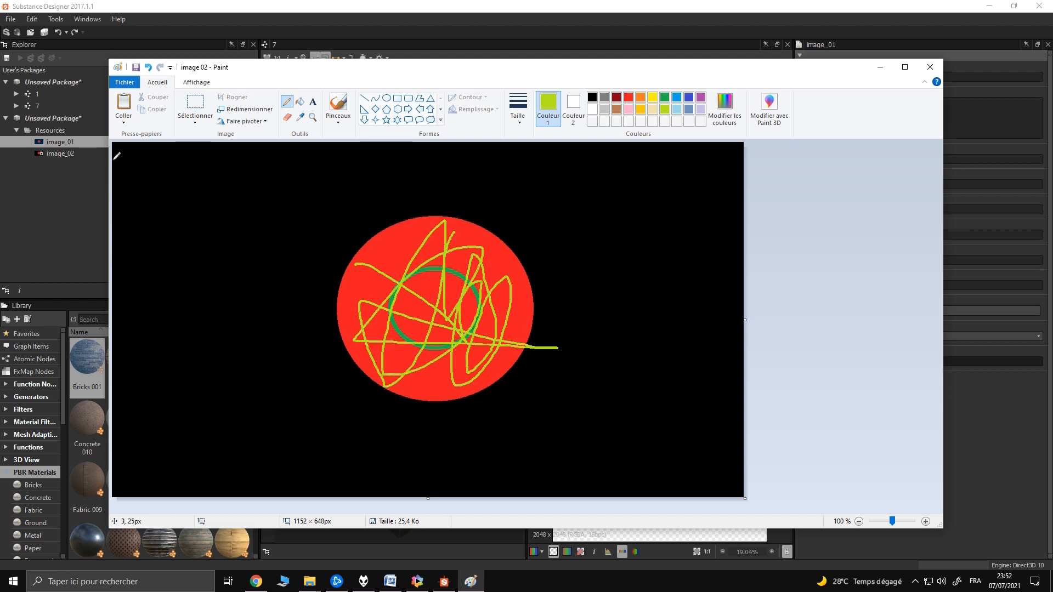
pyautogui.click(136, 67)
# - Return to Substance Designer and examine the linked image_02 resource up close in the 2D View
pyautogui.click(76, 229)
pyautogui.click(71, 156)
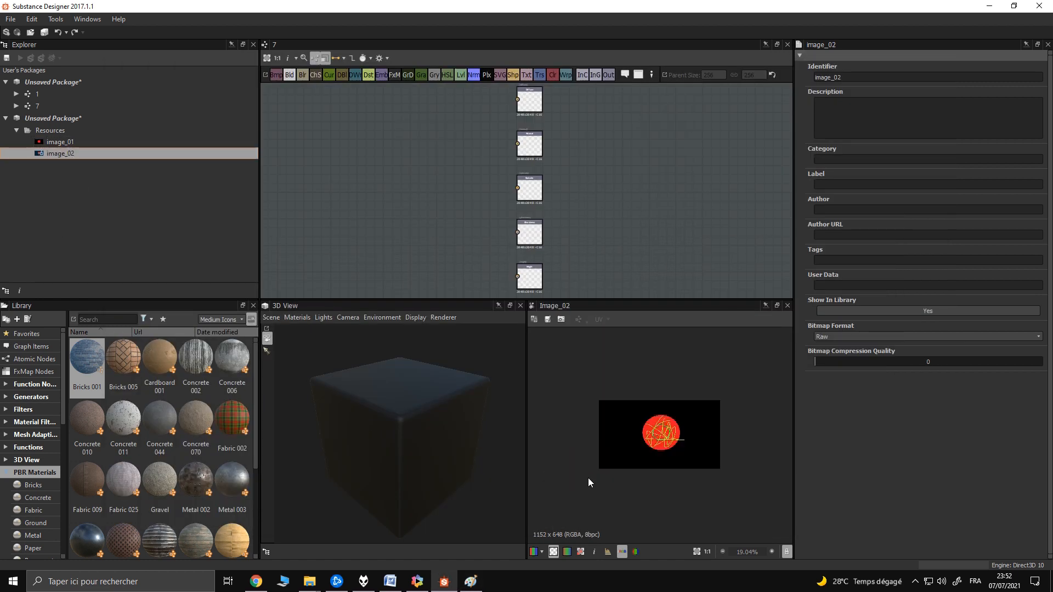
pyautogui.scroll(8, 665, 435)
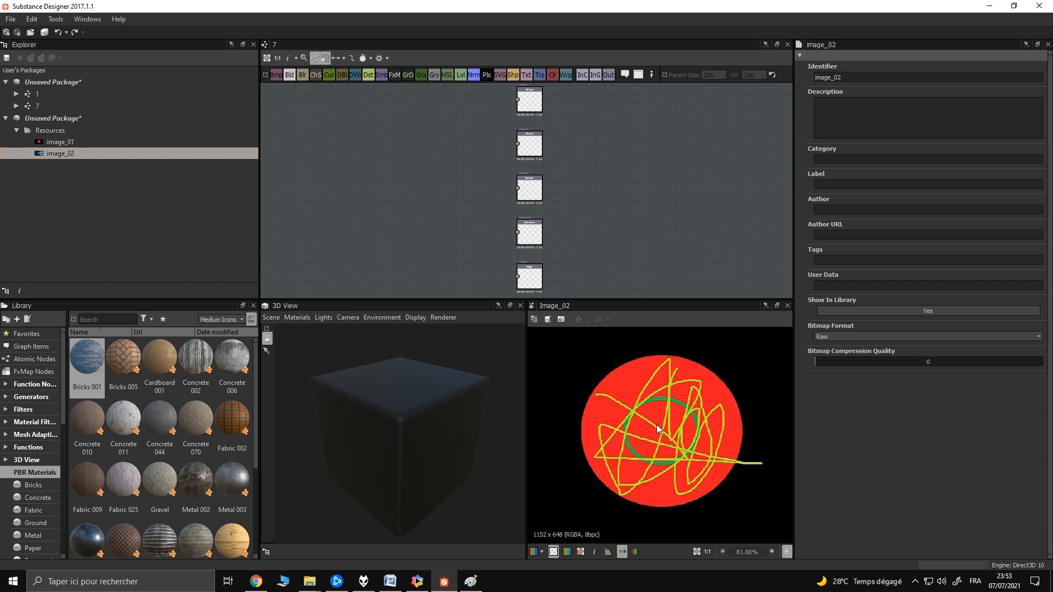
# - Select the image_01 resource, switch to image 01 in Paint, and undo the blue scribble over the red circle
pyautogui.click(71, 143)
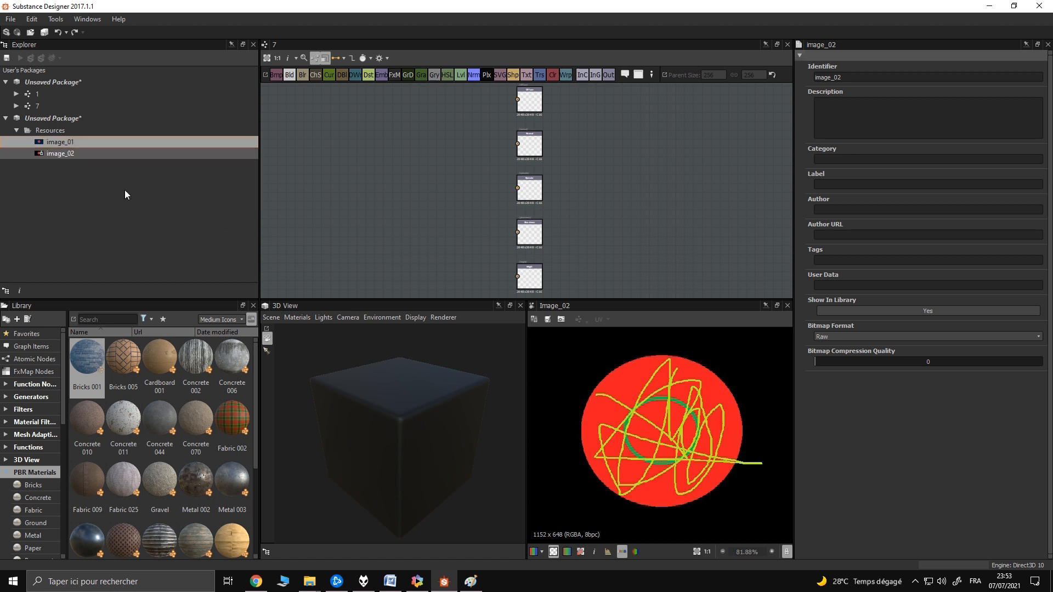
pyautogui.click(470, 581)
pyautogui.click(300, 109)
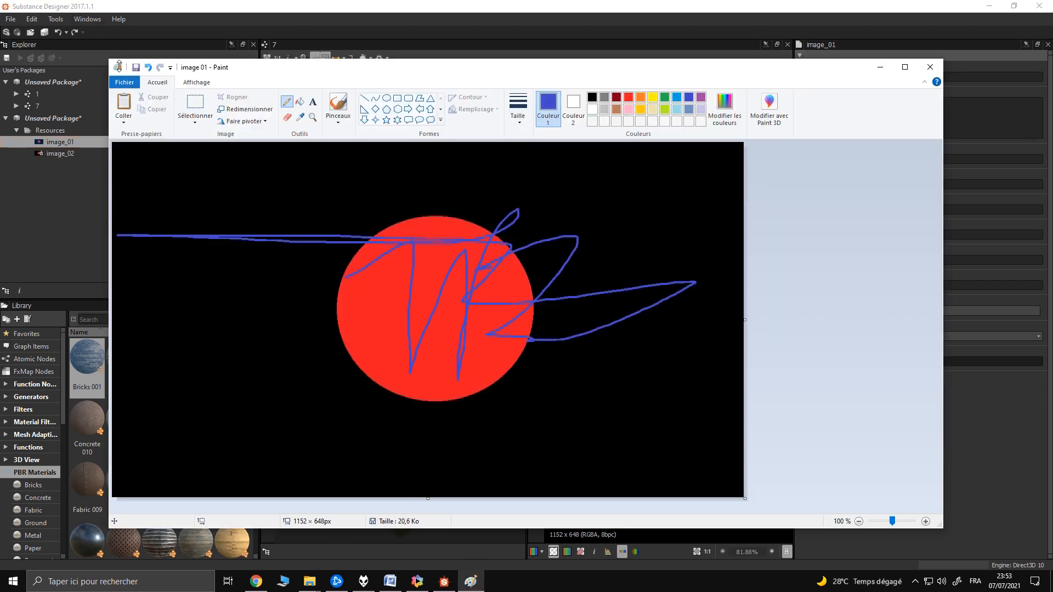
pyautogui.click(147, 67)
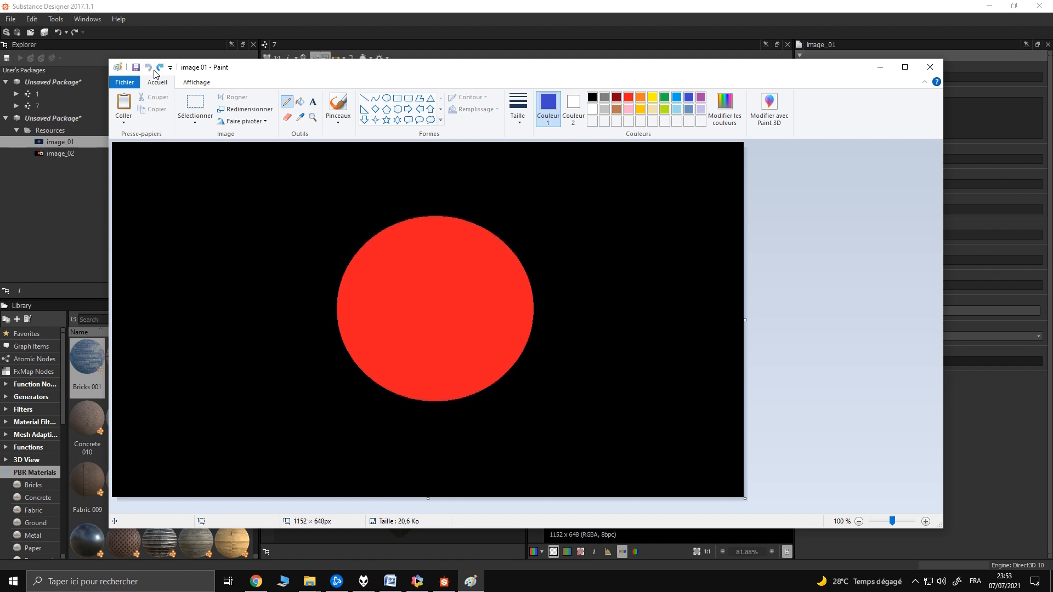
# - Return to Substance Designer and compare the image_02 and image_01 resources after the change to the source image
pyautogui.click(159, 67)
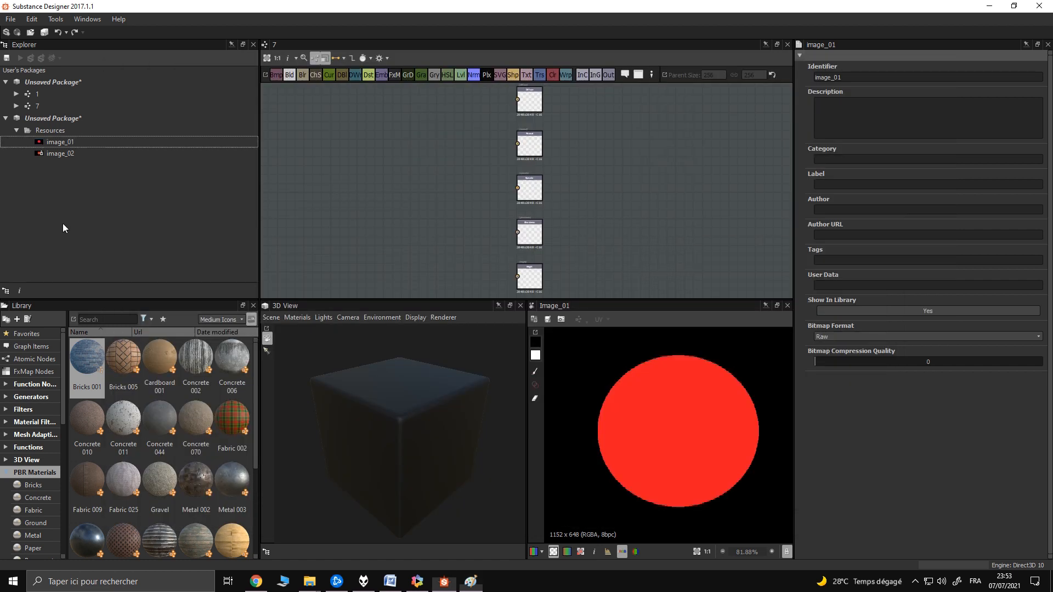
pyautogui.click(63, 223)
pyautogui.click(72, 154)
pyautogui.click(73, 144)
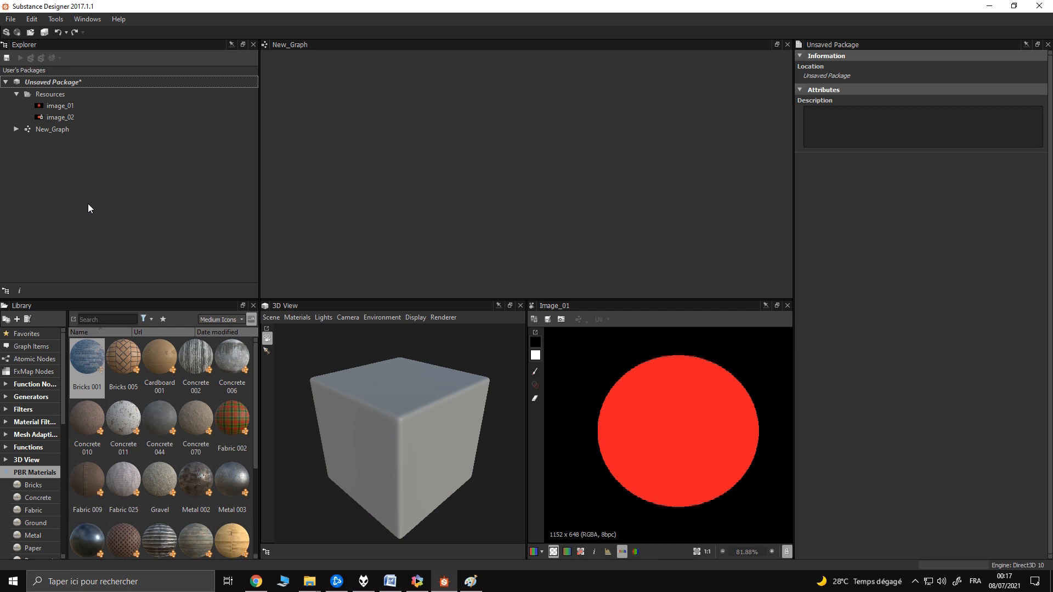
# - Bring up the save dialog for the unsaved package to examine its Substance Files (*.sbs) format, and close it without saving
pyautogui.rightClick(70, 81)
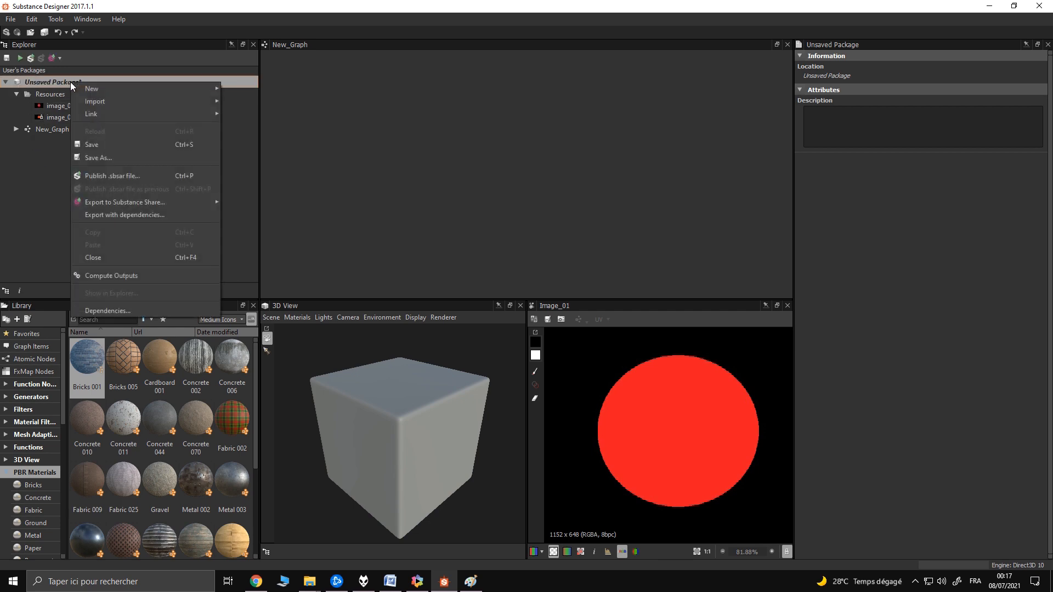
pyautogui.click(100, 144)
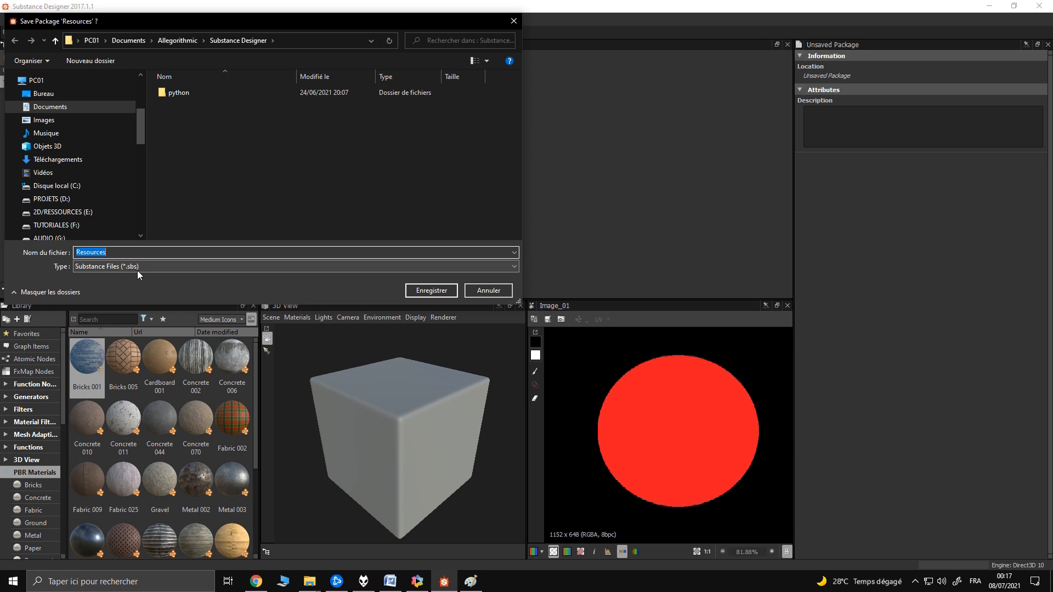
pyautogui.click(482, 291)
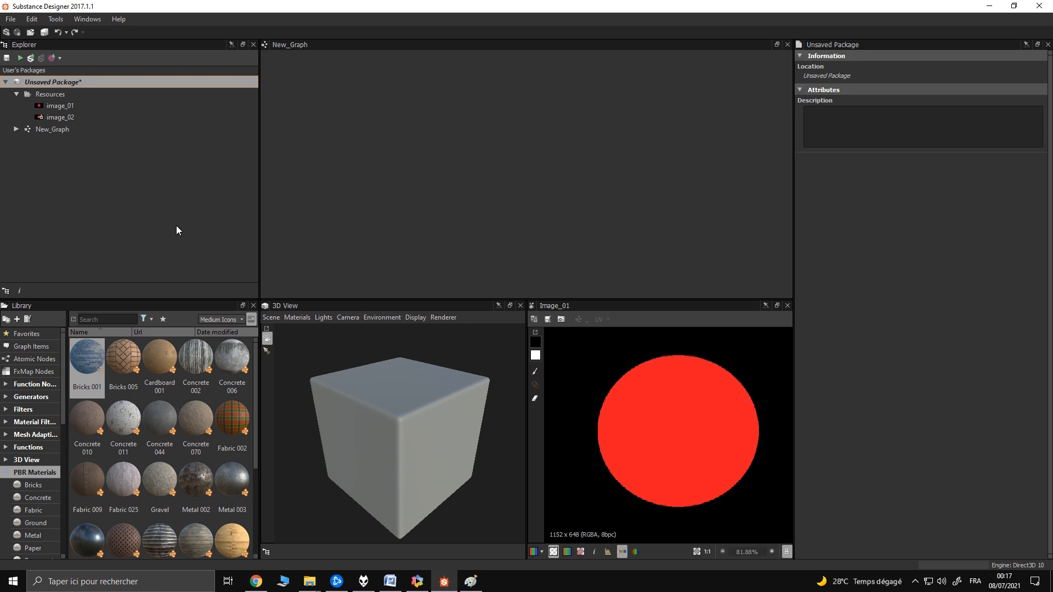
# - Show the commands available for the unsaved package and locate Publish .sbsar file
pyautogui.rightClick(61, 87)
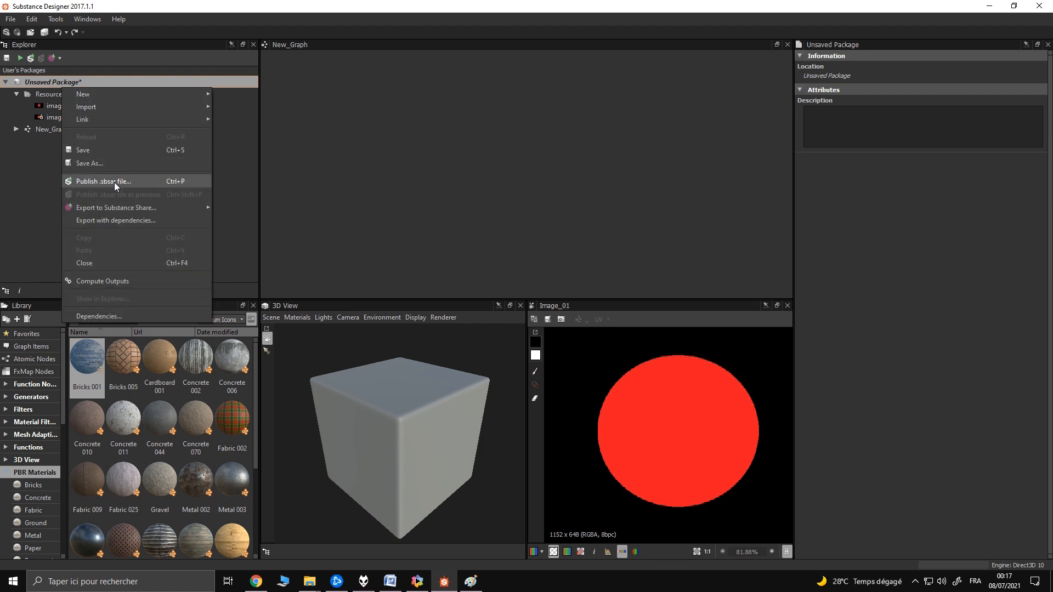